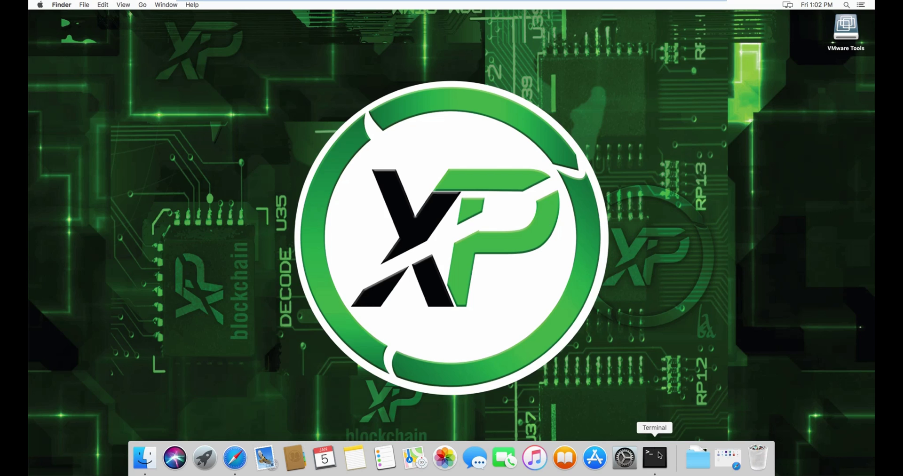
Open the root folder in Finder by running "open /" in Terminal, and close the Terminal window.
{"action": "left_click", "coordinate": [656, 456]}
{"action": "left_click", "coordinate": [474, 179]}
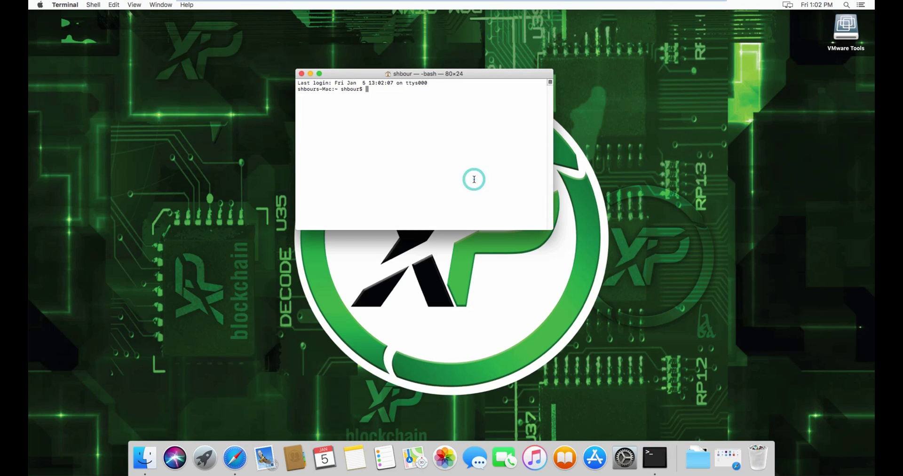
{"action": "type", "text": "open /"}
{"action": "key", "text": "Return"}
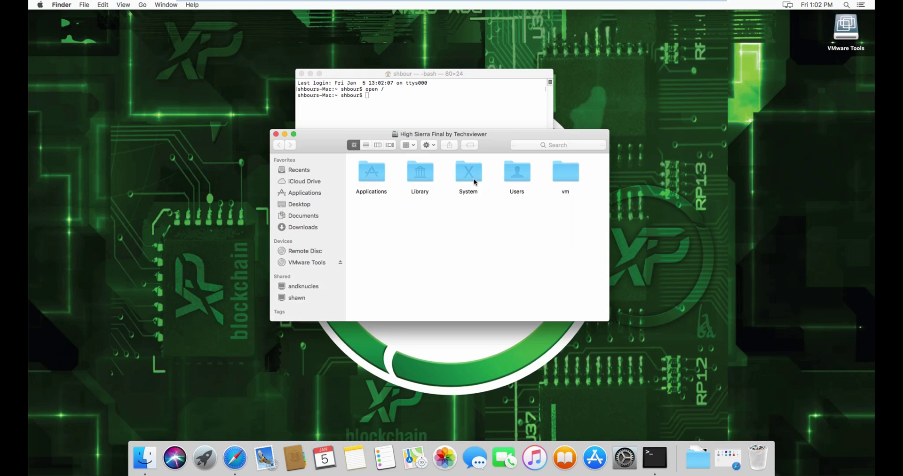
{"action": "left_click", "coordinate": [301, 74]}
{"action": "left_click", "coordinate": [501, 281]}
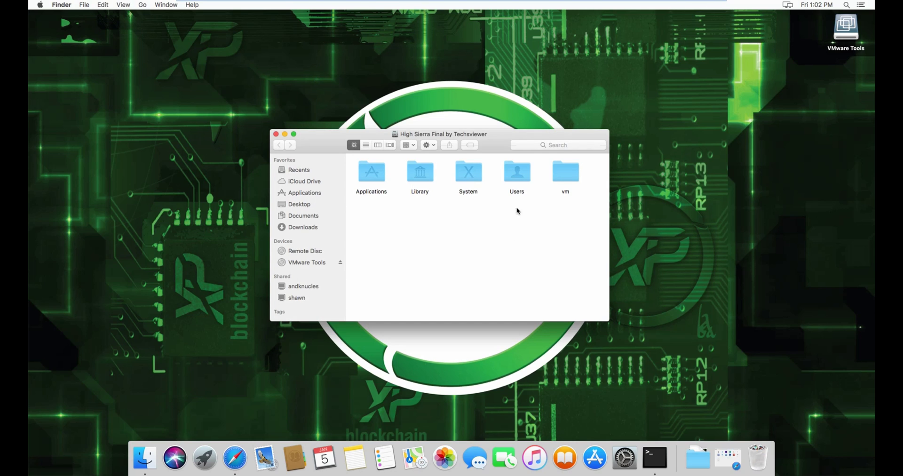
Go to the user's home folder inside Users and enable the Show Library Folder view option.
{"action": "double_click", "coordinate": [518, 172]}
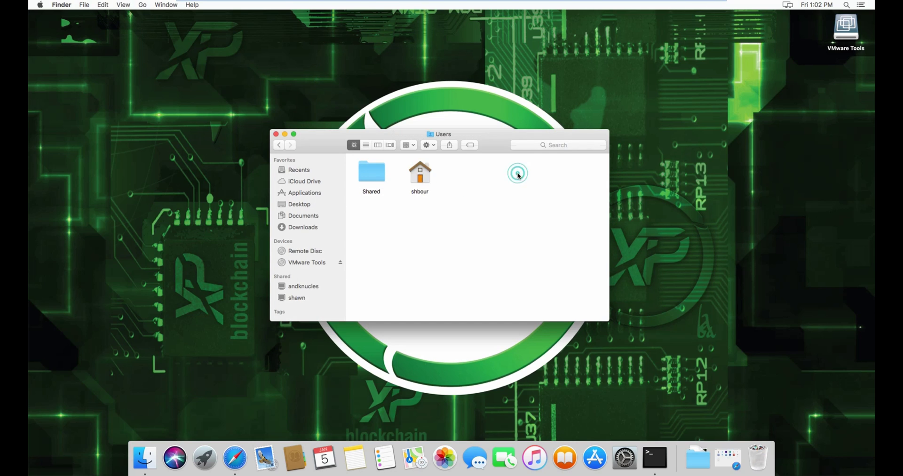
{"action": "double_click", "coordinate": [415, 175]}
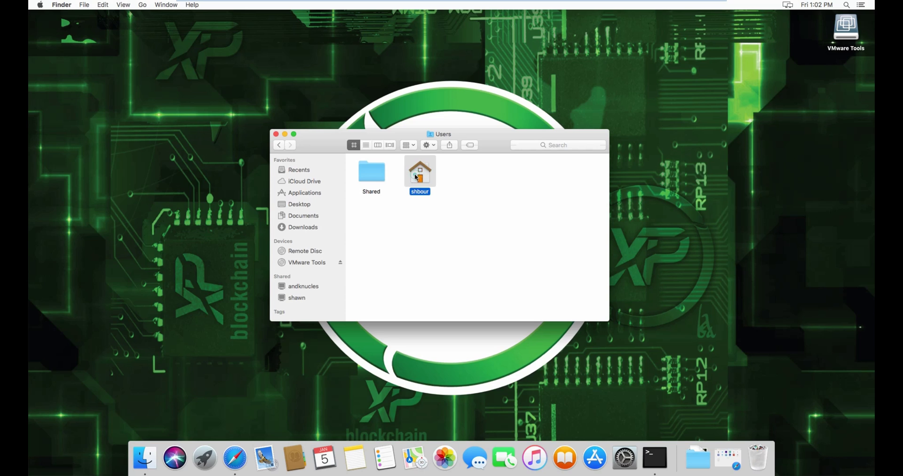
{"action": "right_click", "coordinate": [499, 235]}
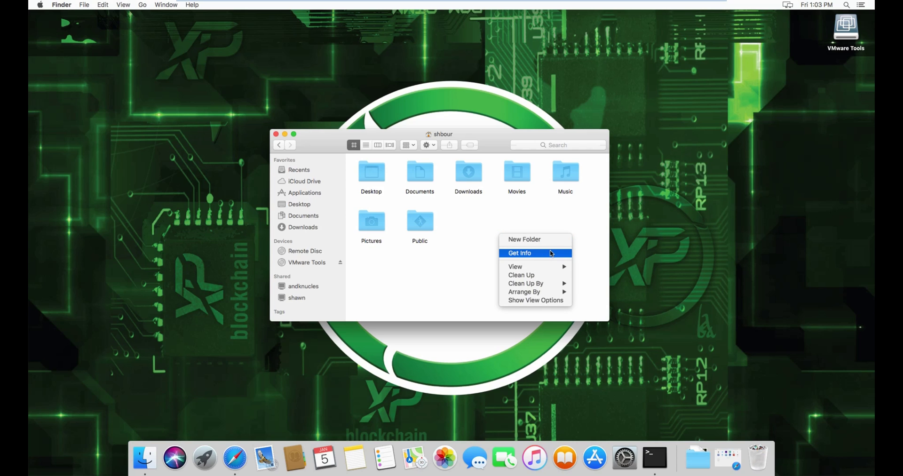
{"action": "left_click", "coordinate": [557, 301]}
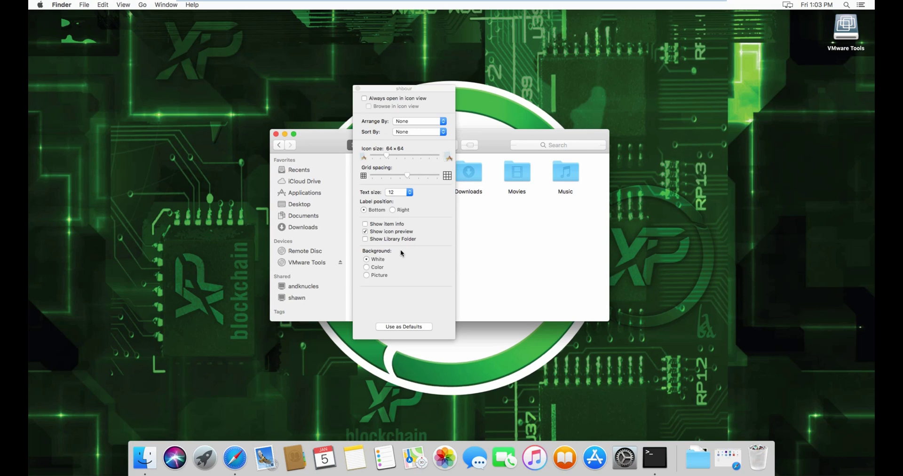
{"action": "left_click", "coordinate": [378, 240]}
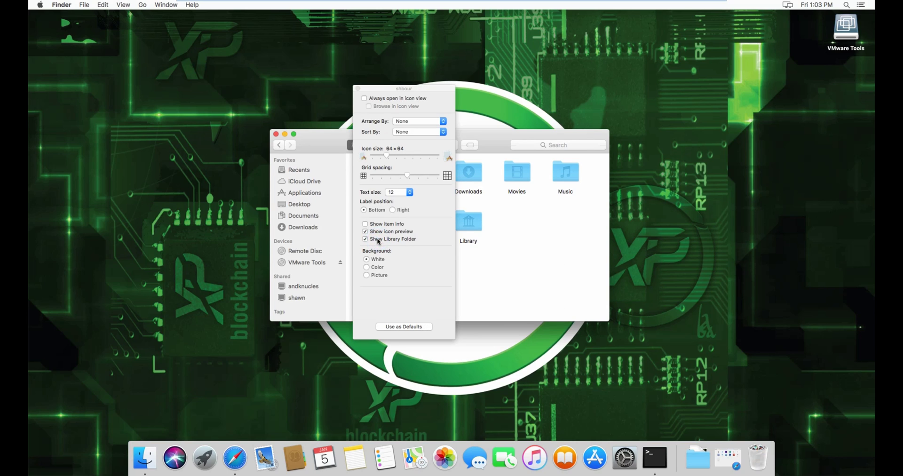
{"action": "left_click", "coordinate": [357, 89]}
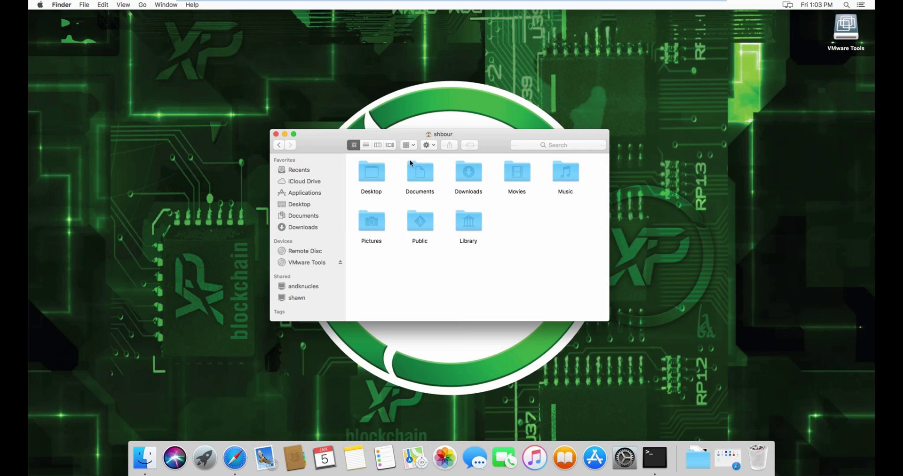
Open the XP folder inside Library > Application Support in the home folder.
{"action": "double_click", "coordinate": [469, 225]}
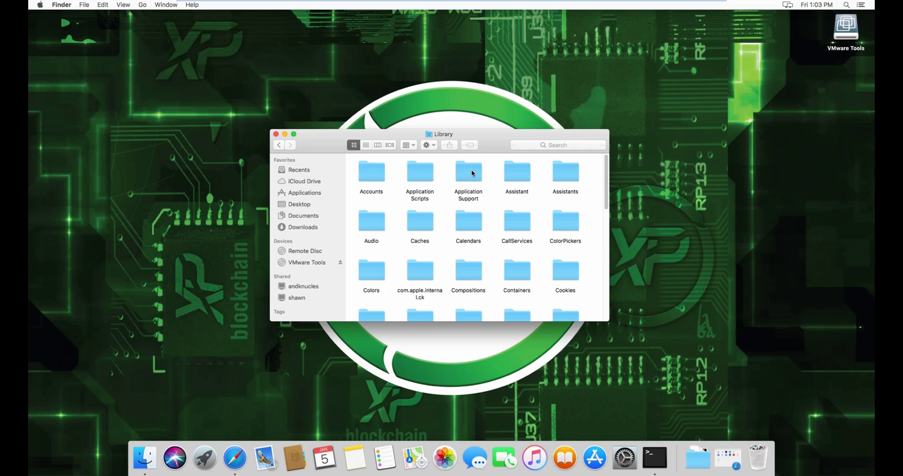
{"action": "double_click", "coordinate": [473, 173]}
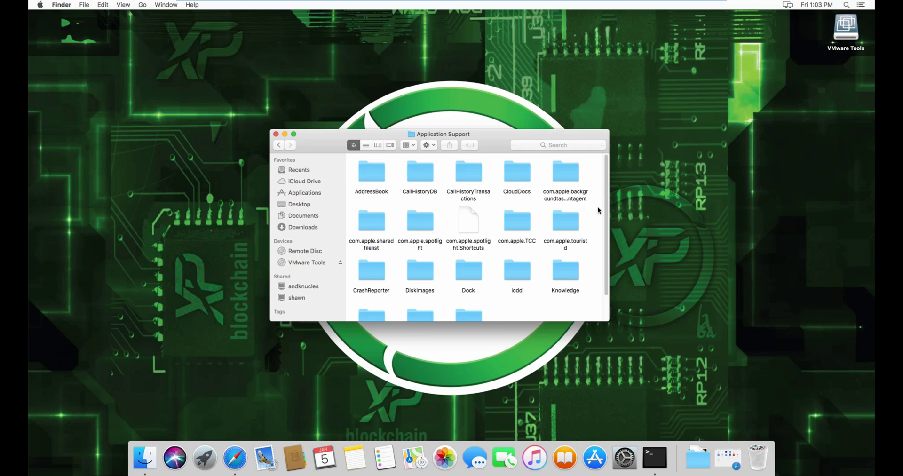
{"action": "scroll", "coordinate": [555, 254], "scroll_direction": "down", "scroll_amount": 3}
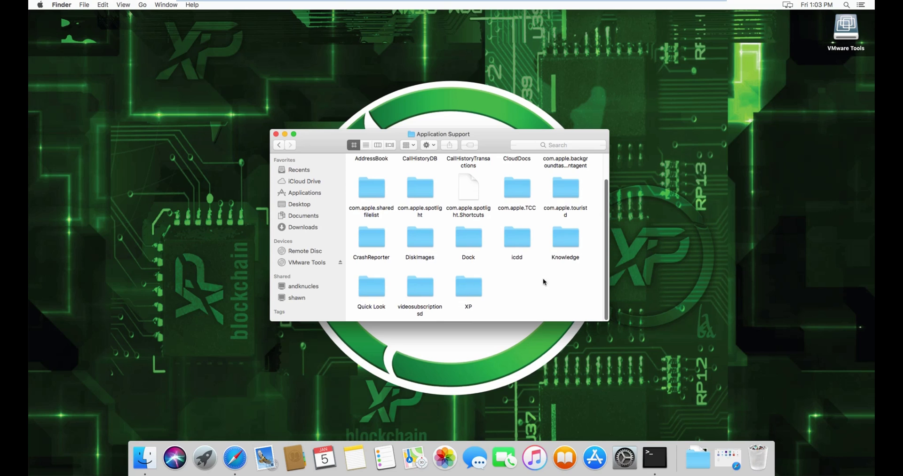
{"action": "double_click", "coordinate": [465, 290]}
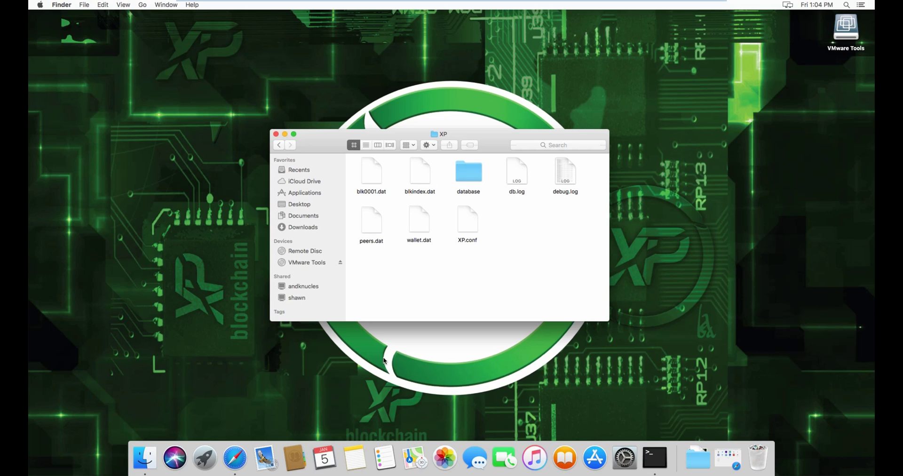
Switch to Safari, load xpcoin.io in full screen, and open the site's Desktop Wallet page.
{"action": "left_click", "coordinate": [235, 456]}
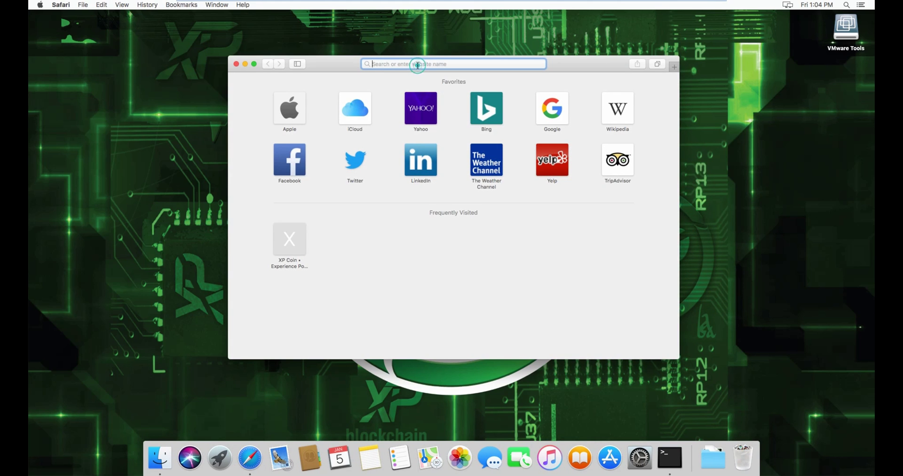
{"action": "type", "text": "xpcoin.io"}
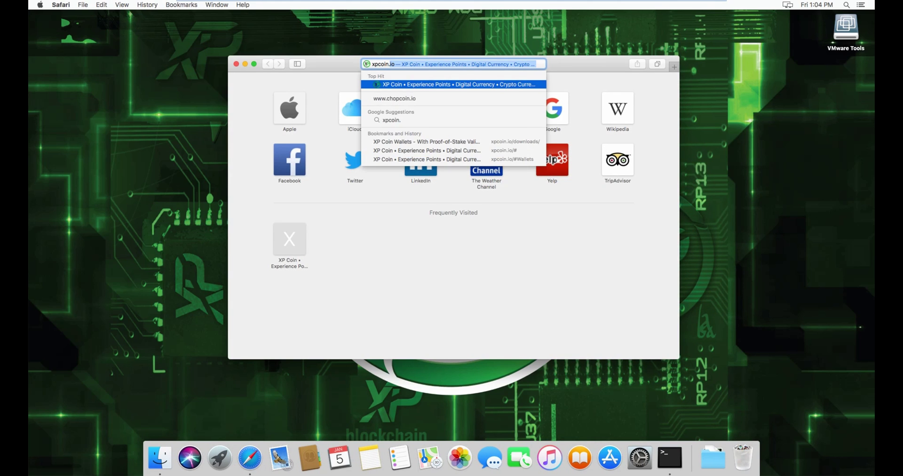
{"action": "key", "text": "Return"}
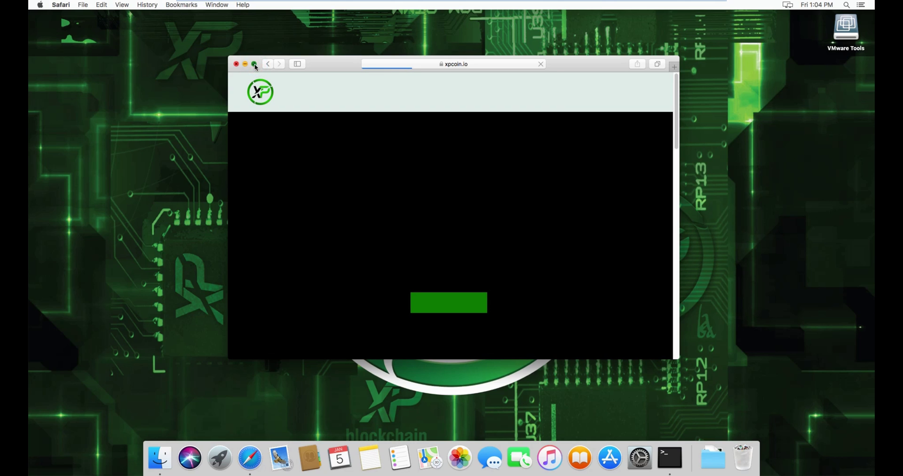
{"action": "left_click", "coordinate": [255, 63]}
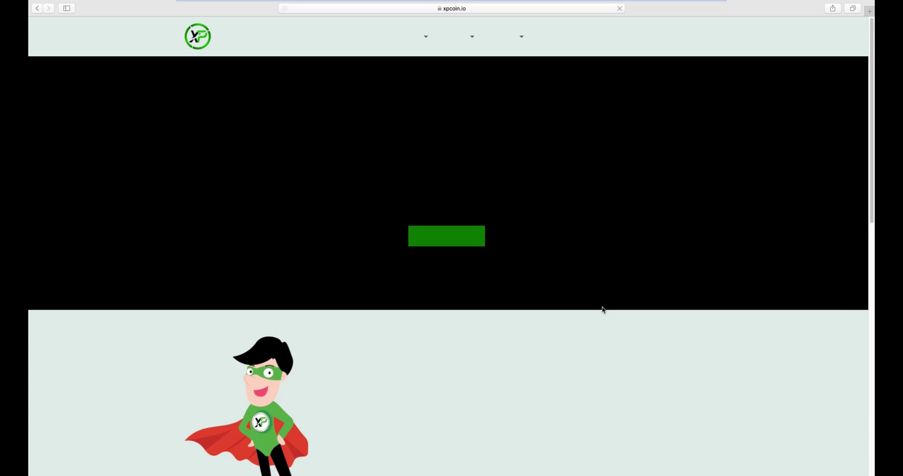
{"action": "mouse_move", "coordinate": [521, 39]}
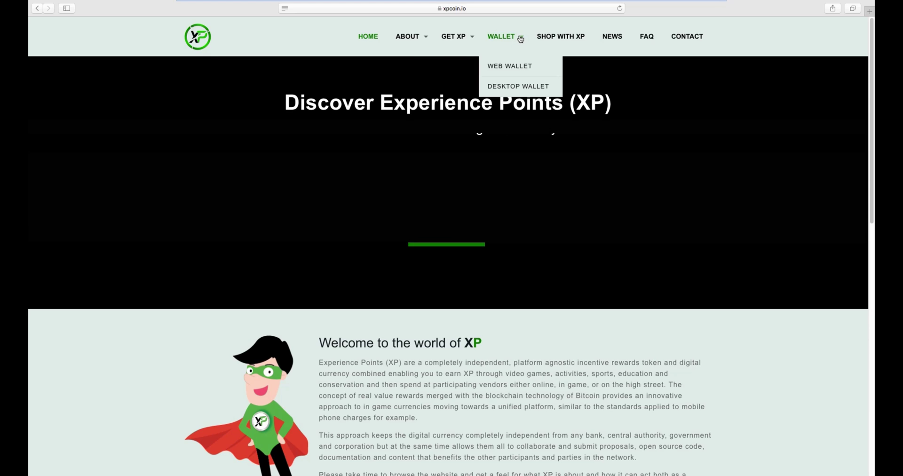
{"action": "left_click", "coordinate": [520, 94]}
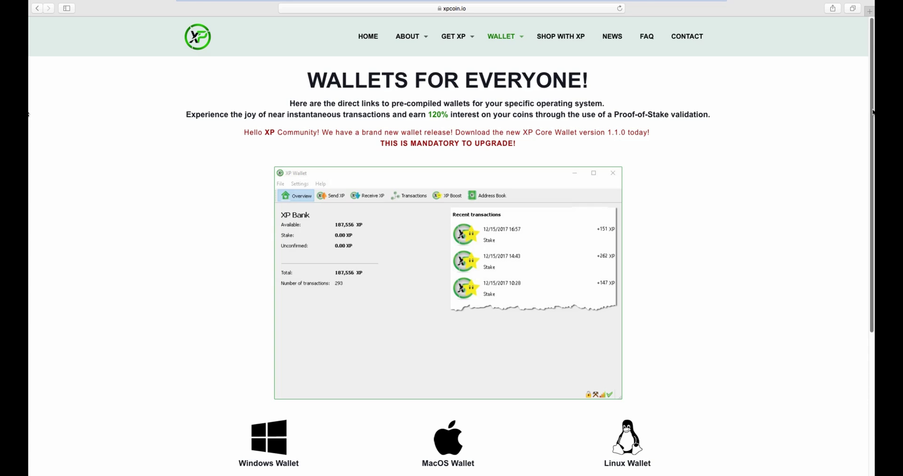
Download bootstrap-latest.zip from the wallet page's bootstrap link on Google Drive, accepting the download without a virus scan.
{"action": "scroll", "coordinate": [873, 113], "scroll_direction": "down", "scroll_amount": 5}
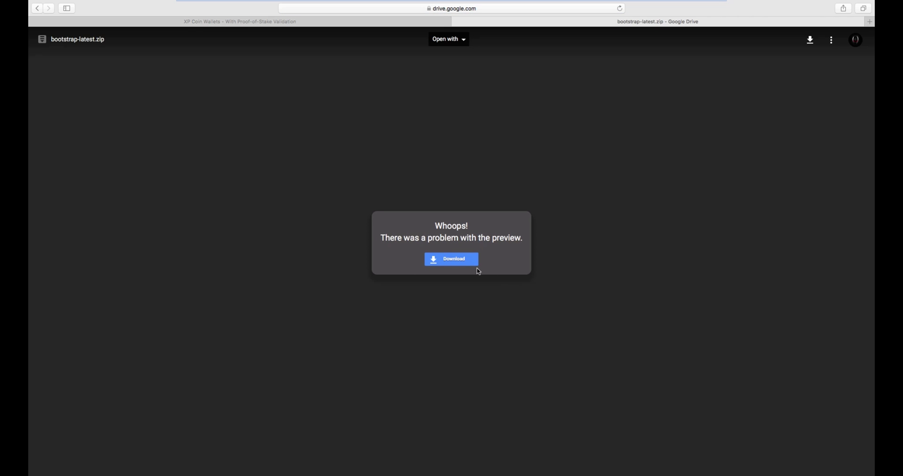
{"action": "left_click", "coordinate": [469, 265]}
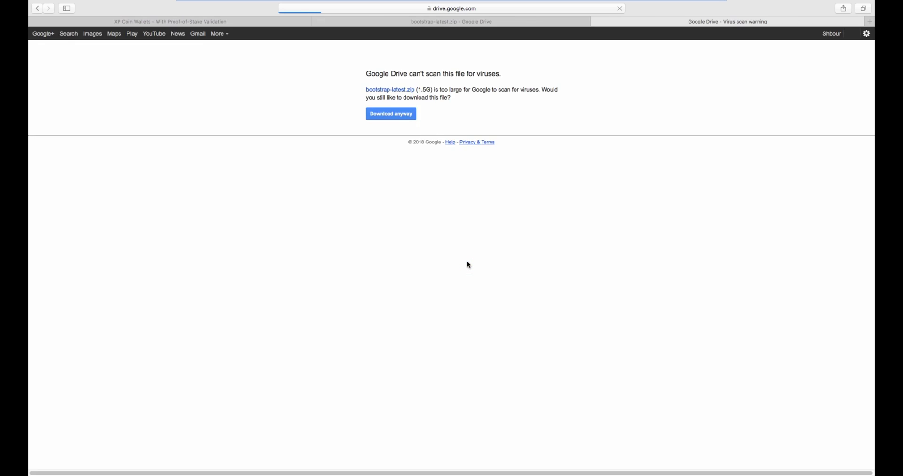
{"action": "left_click", "coordinate": [399, 113]}
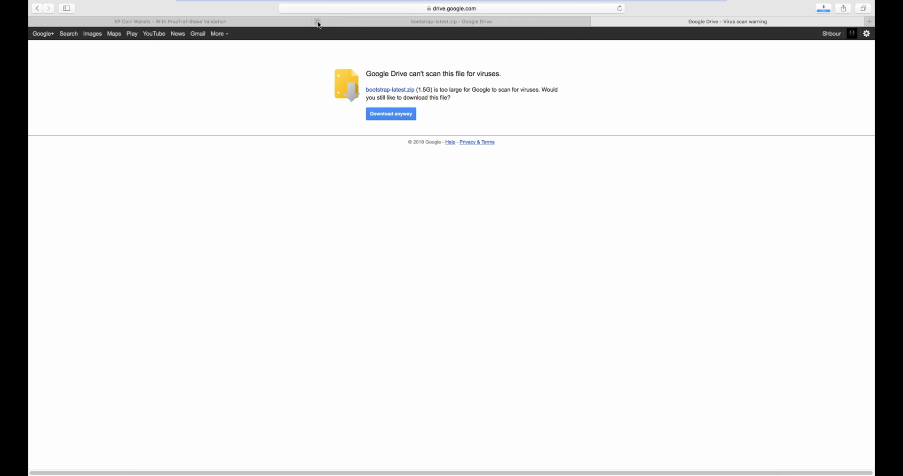
Close the two Google Drive tabs, and take the browser out of full screen to close its window.
{"action": "left_click", "coordinate": [317, 21]}
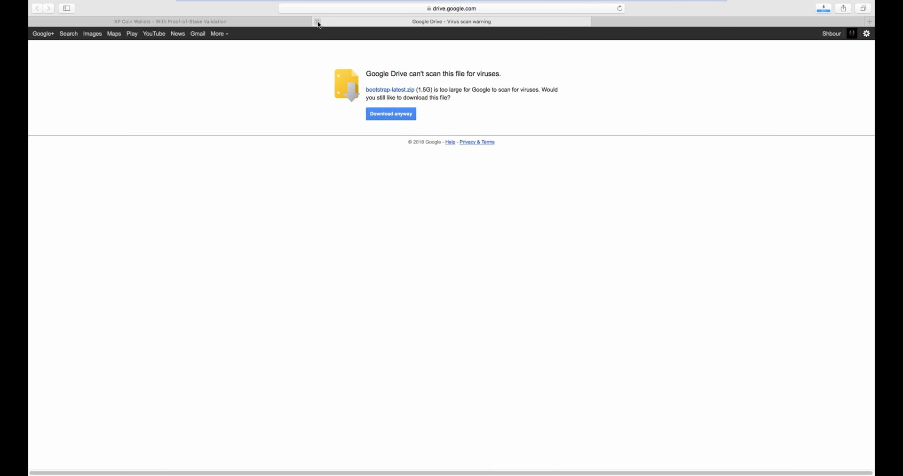
{"action": "left_click", "coordinate": [317, 21]}
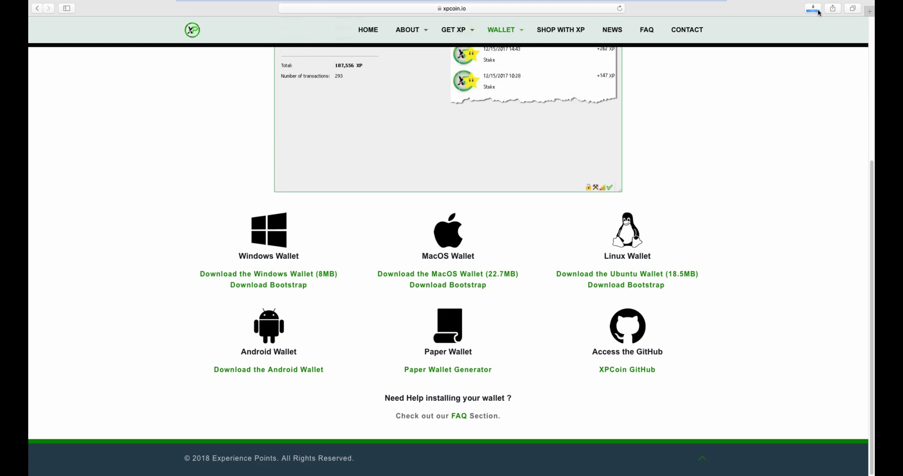
{"action": "mouse_move", "coordinate": [431, 4]}
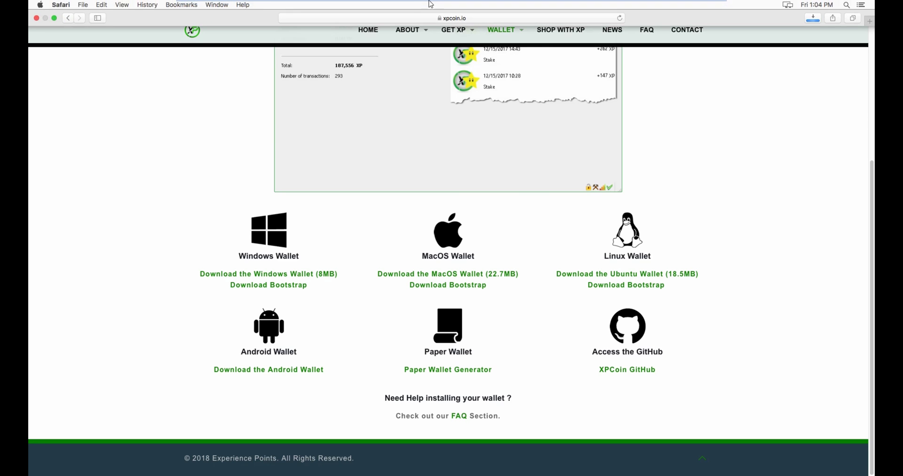
{"action": "left_click", "coordinate": [54, 20]}
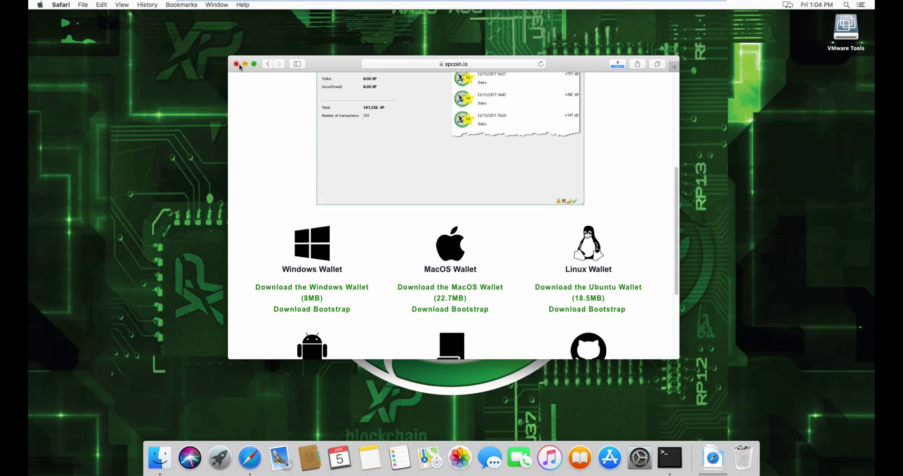
{"action": "left_click", "coordinate": [237, 66]}
{"action": "left_click", "coordinate": [237, 66]}
Open the downloaded bootstrap-latest folder and arrange its window side by side with the XP folder window.
{"action": "left_click", "coordinate": [488, 136]}
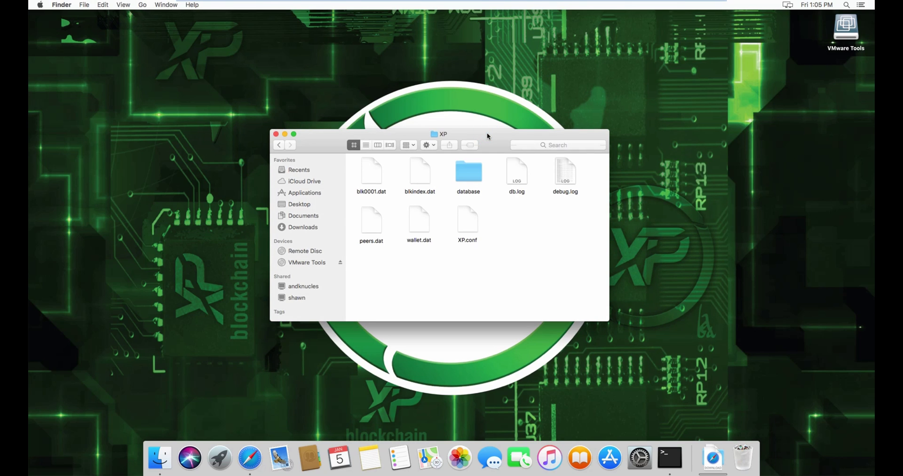
{"action": "left_click_drag", "start_coordinate": [487, 135], "coordinate": [306, 59]}
{"action": "left_click", "coordinate": [653, 285]}
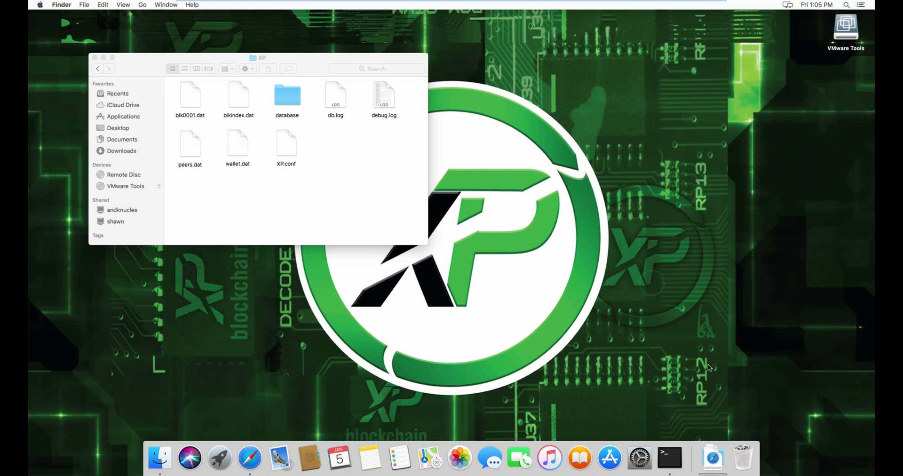
{"action": "left_click", "coordinate": [711, 462]}
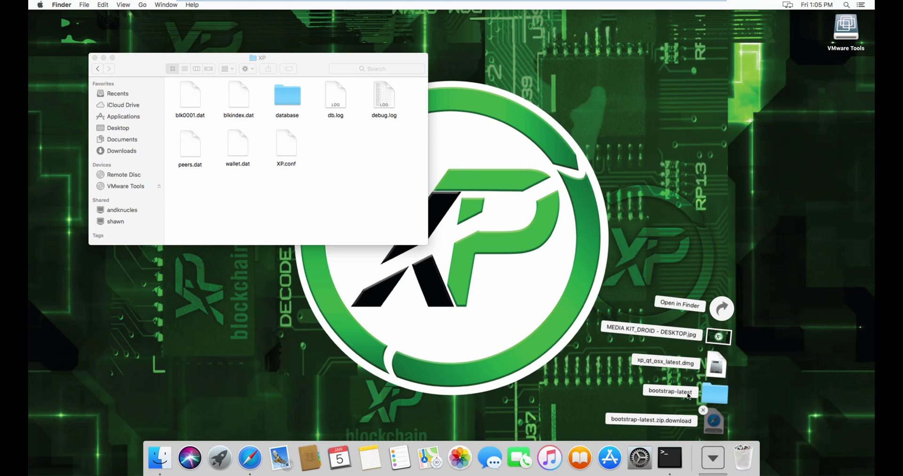
{"action": "left_click", "coordinate": [720, 397]}
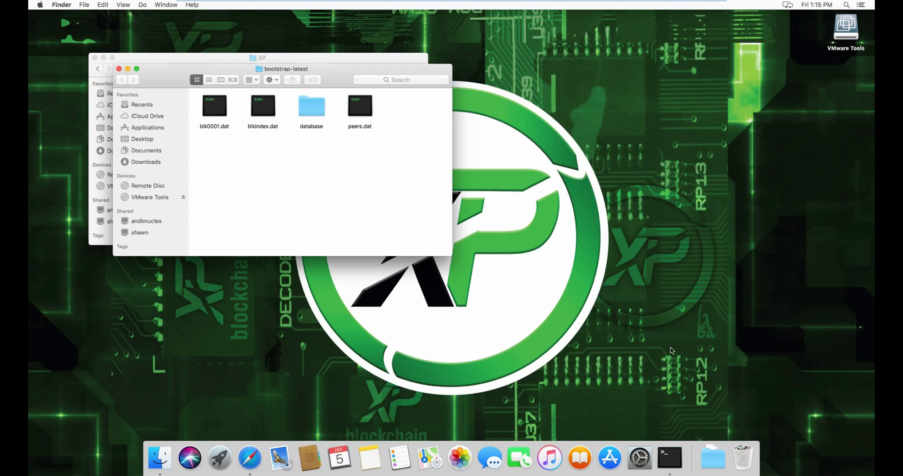
{"action": "left_click", "coordinate": [416, 216]}
{"action": "left_click_drag", "start_coordinate": [334, 69], "coordinate": [682, 57]}
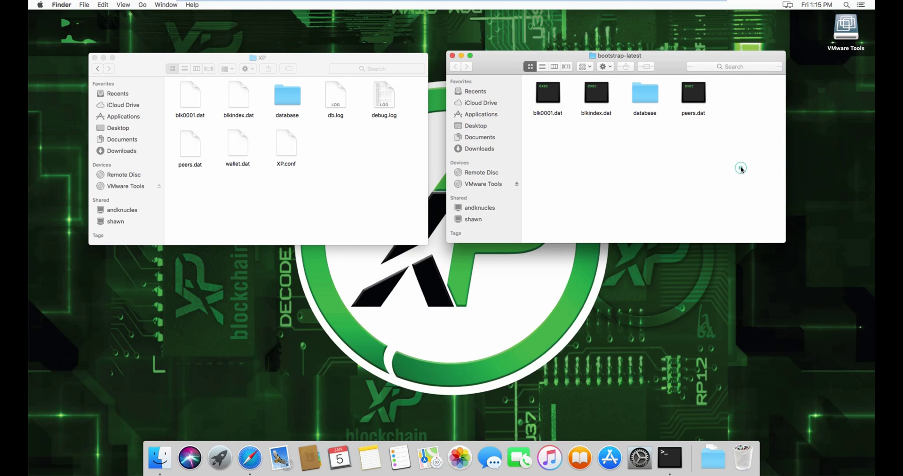
Move blk0001.dat, blkindex.dat, database and peers.dat from bootstrap-latest into the XP folder, replacing all existing items.
{"action": "left_click_drag", "start_coordinate": [741, 168], "coordinate": [347, 167]}
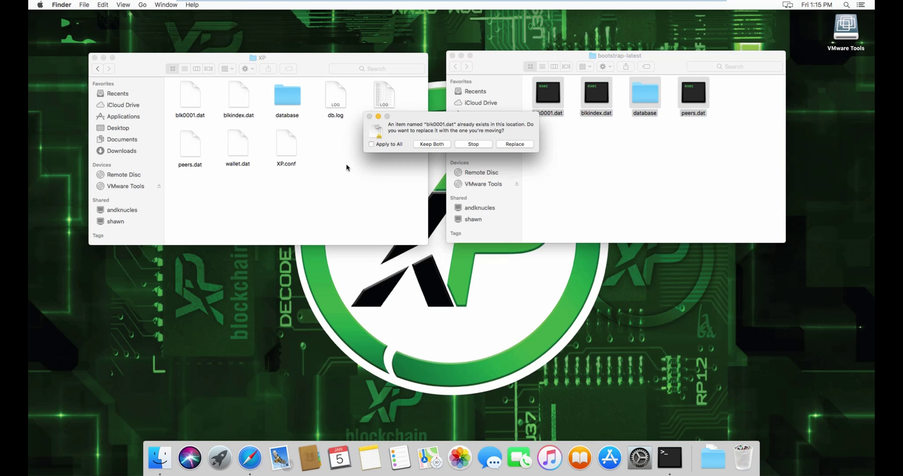
{"action": "left_click", "coordinate": [391, 144]}
{"action": "left_click", "coordinate": [524, 143]}
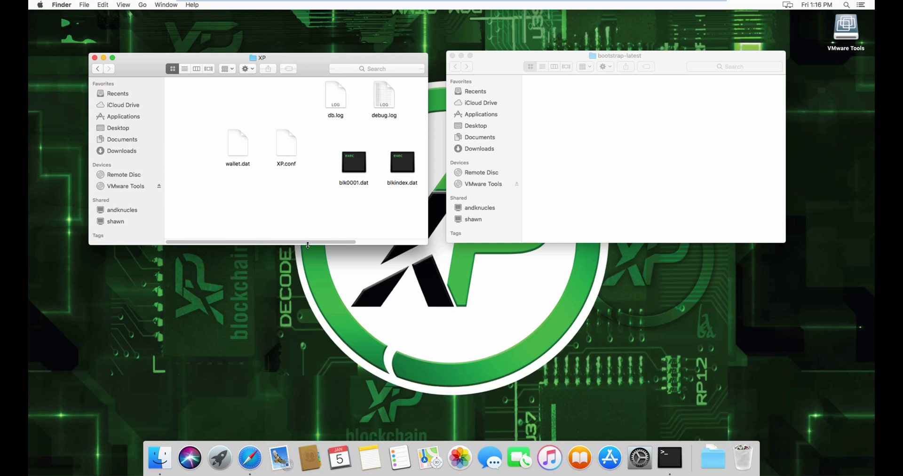
{"action": "left_click", "coordinate": [416, 241]}
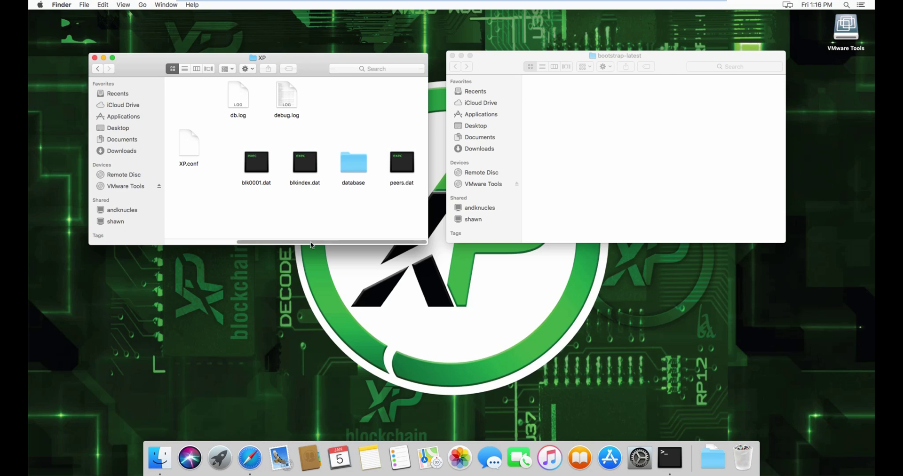
{"action": "left_click_drag", "start_coordinate": [310, 242], "coordinate": [302, 243]}
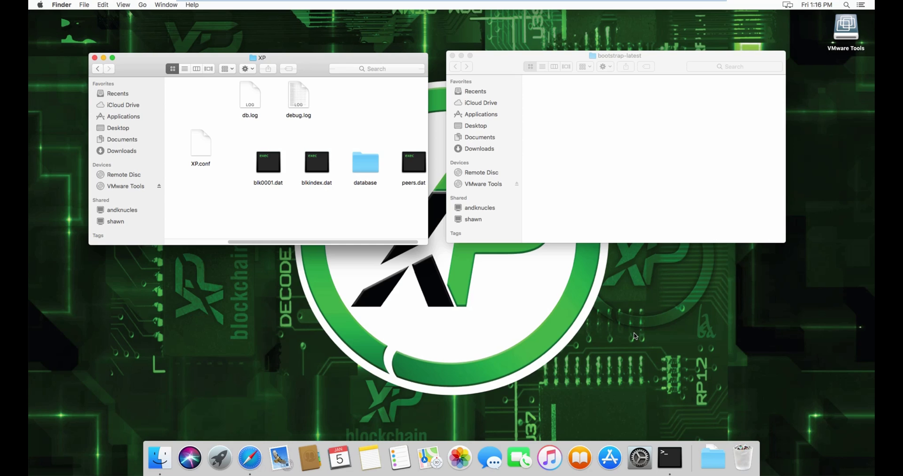
Launch XP-Qt from the downloaded xp_qt_osx_latest.dmg disk image and close the bootstrap-latest window.
{"action": "left_click", "coordinate": [710, 456]}
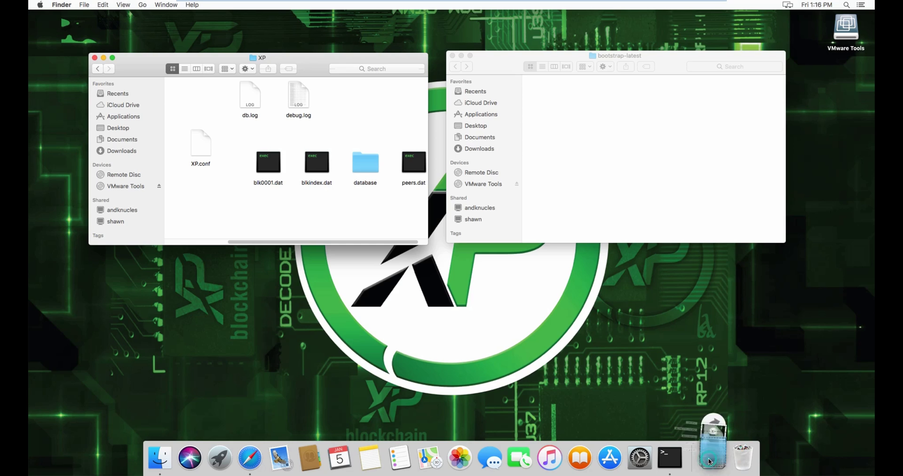
{"action": "left_click", "coordinate": [718, 377]}
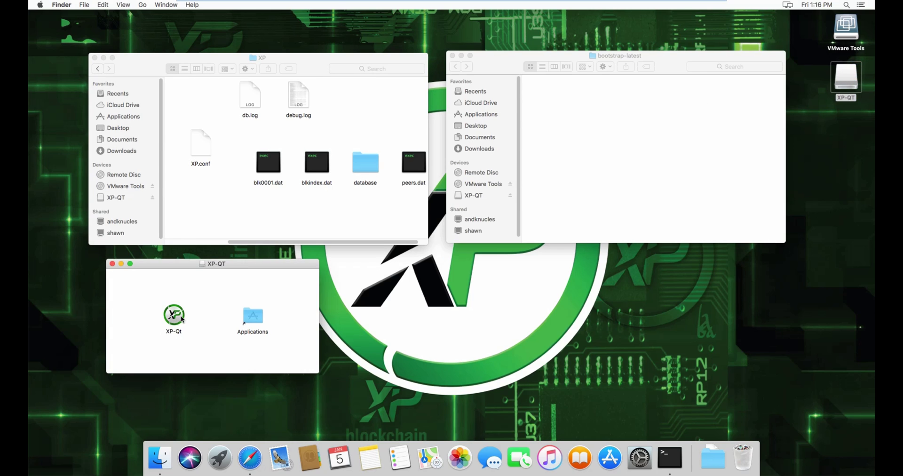
{"action": "left_click", "coordinate": [182, 319]}
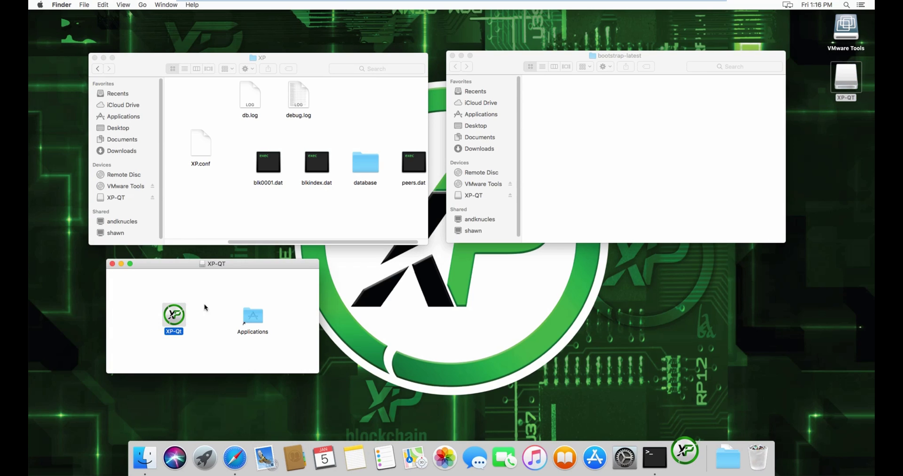
{"action": "left_click", "coordinate": [452, 56]}
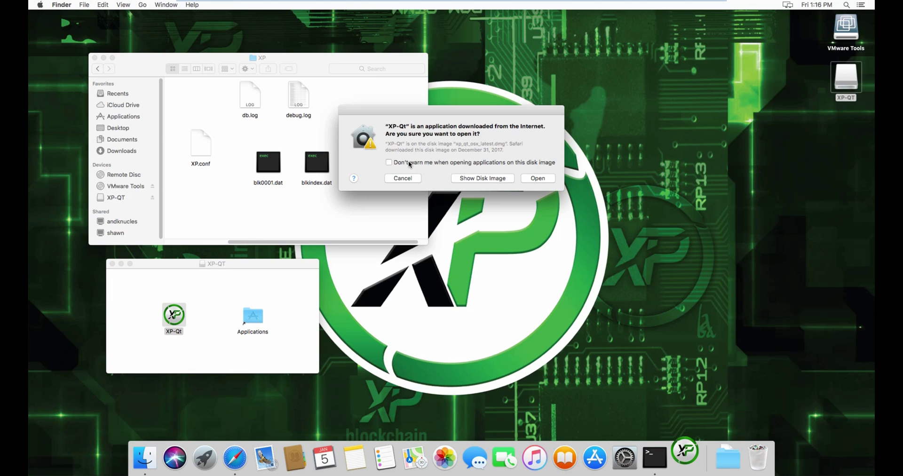
Allow XP-Qt to open with warnings turned off for applications on this disk image, and close the XP-QT disk image window.
{"action": "left_click", "coordinate": [409, 163]}
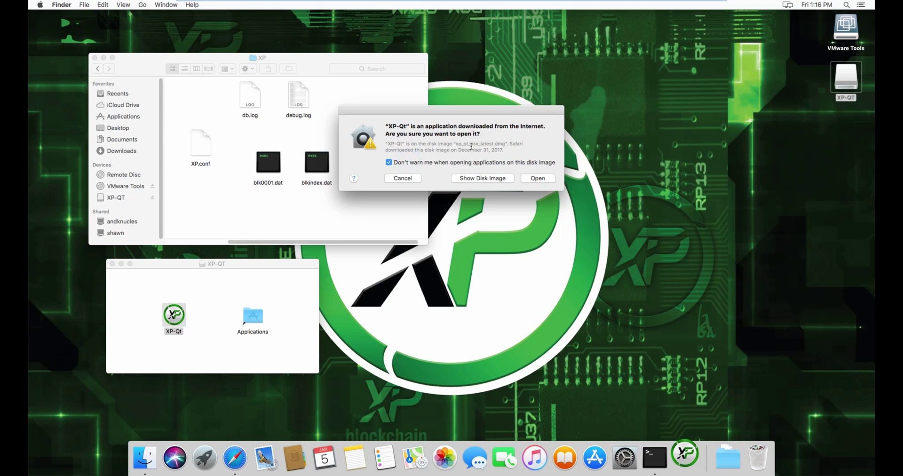
{"action": "left_click", "coordinate": [547, 179]}
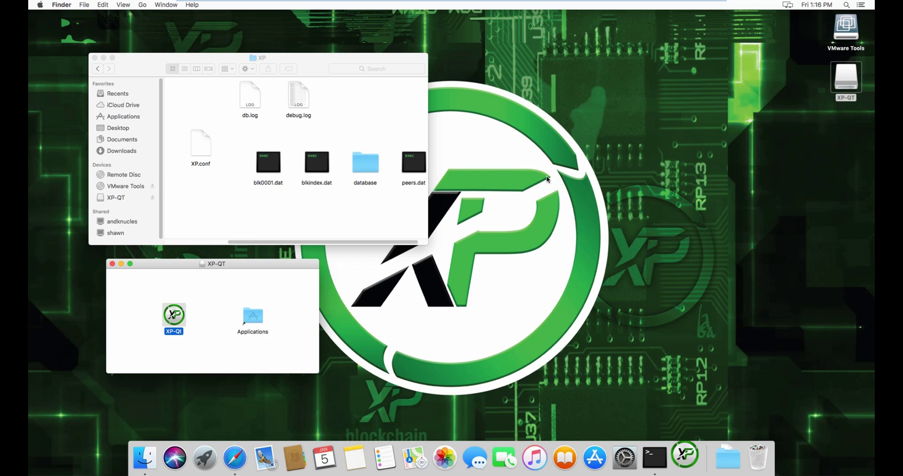
{"action": "left_click", "coordinate": [112, 264]}
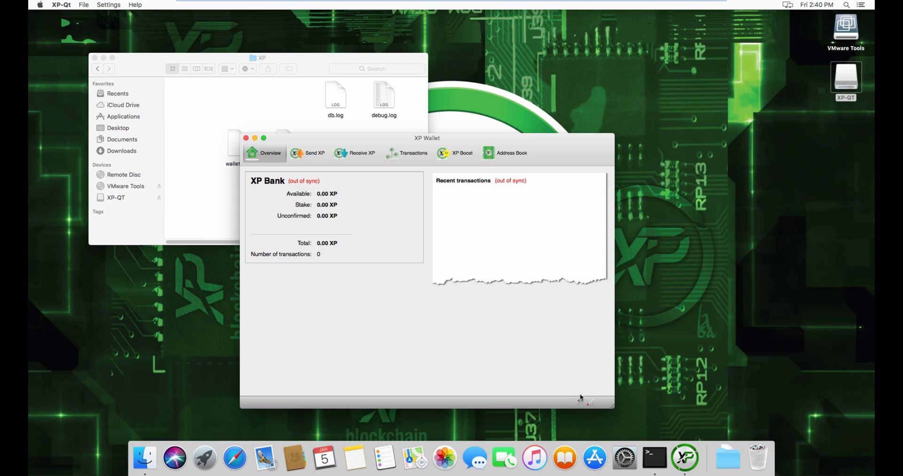
{"action": "mouse_move", "coordinate": [593, 406]}
{"action": "left_click", "coordinate": [351, 330]}
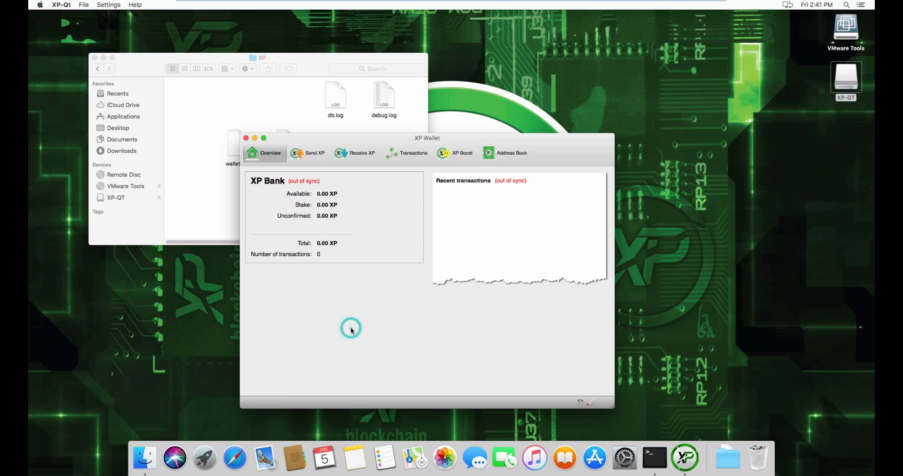